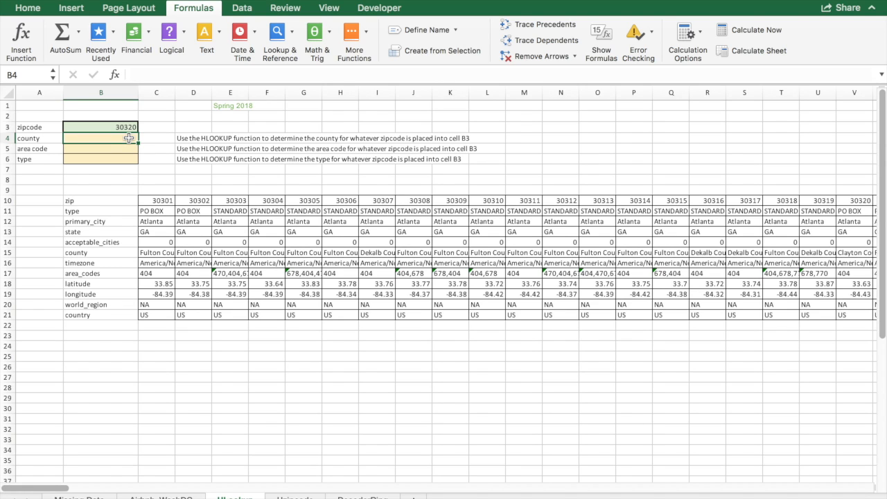
type("=h")
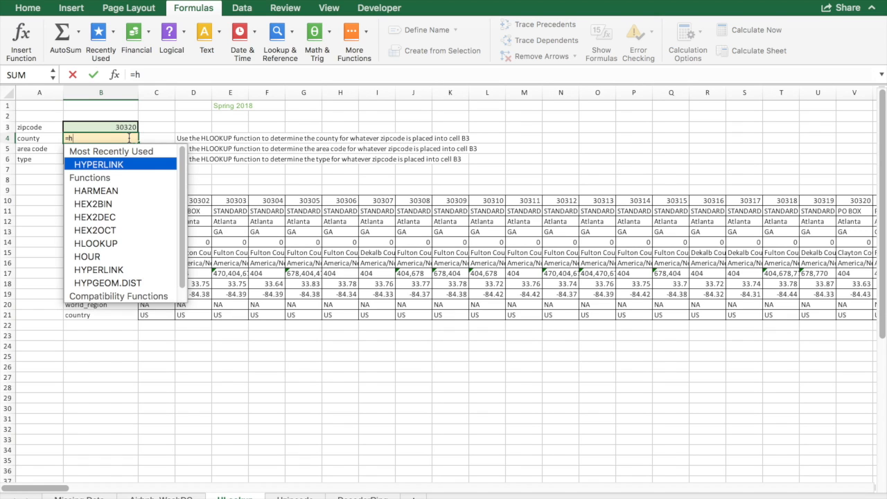
type("loo")
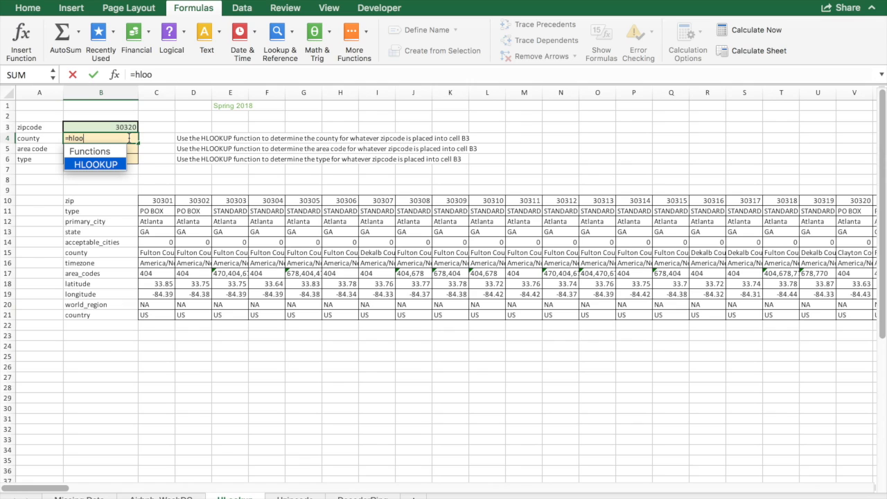
type("kup(")
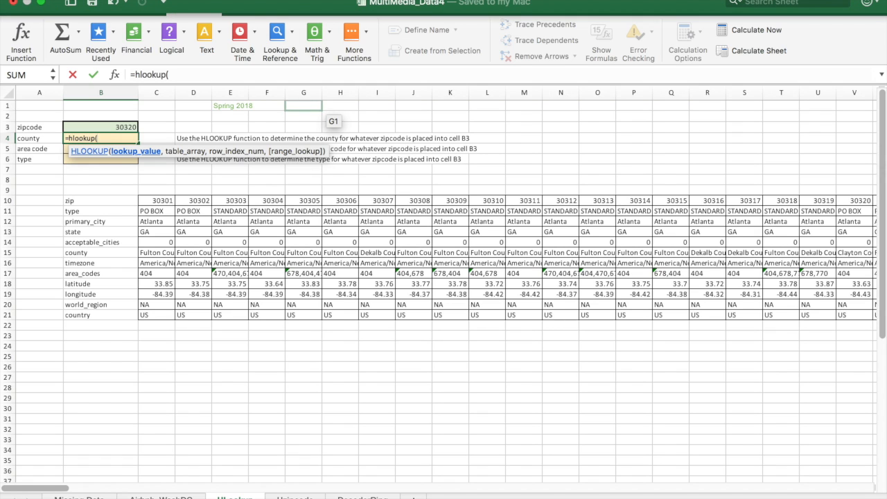
key("Escape")
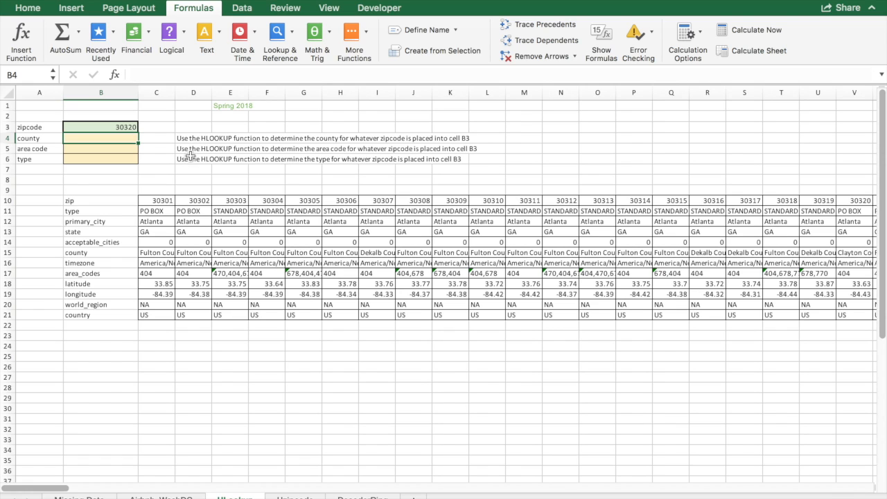
- Enter =HLOOKUP(B3,B10:DD15,6,FALSE) in cell B4 to return the county for the zipcode in B3
double_click(123, 140)
type("=hlookup")
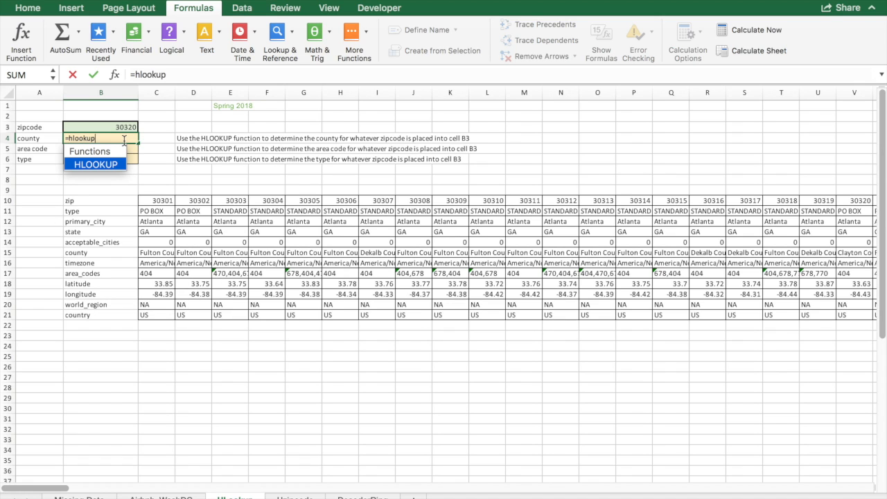
type("(")
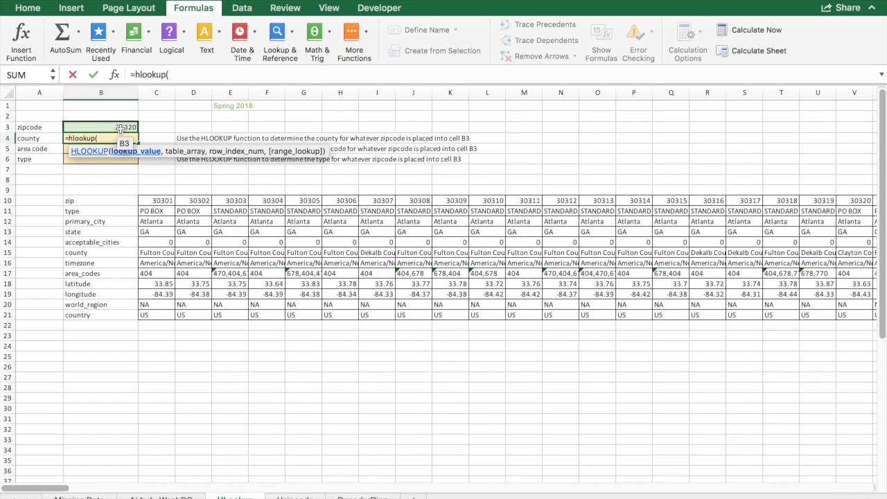
left_click(120, 127)
type(",")
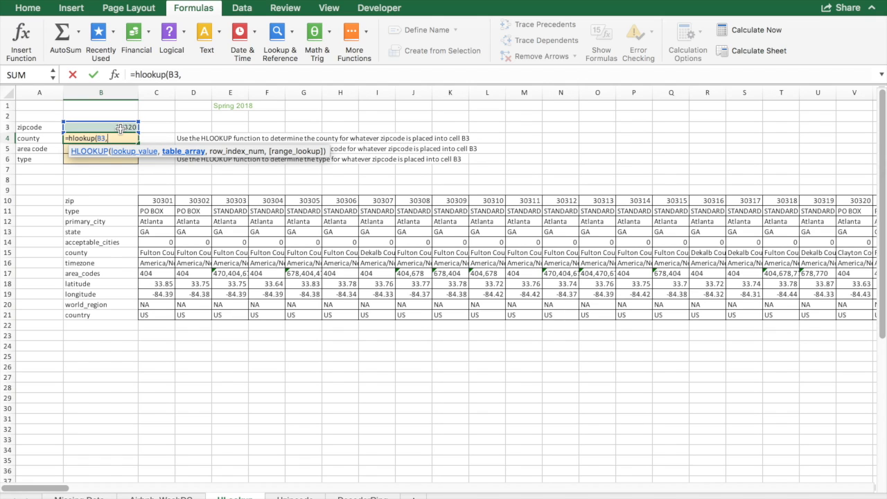
type("B10")
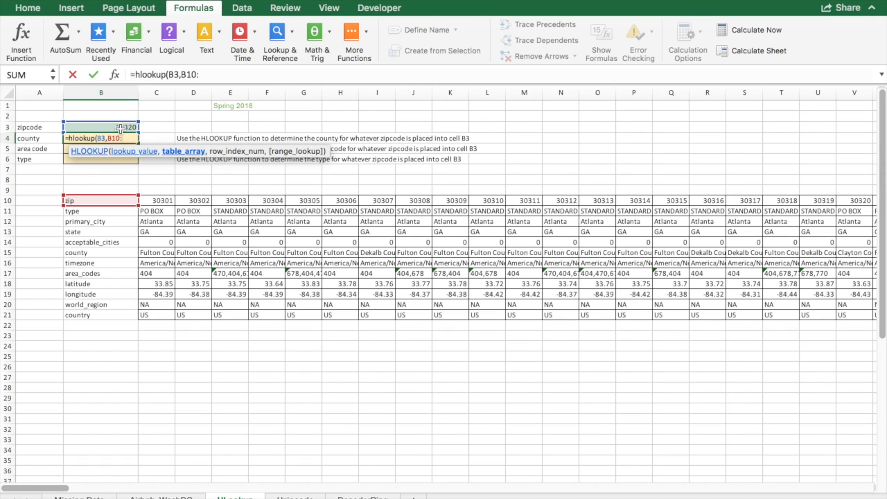
type(":DD")
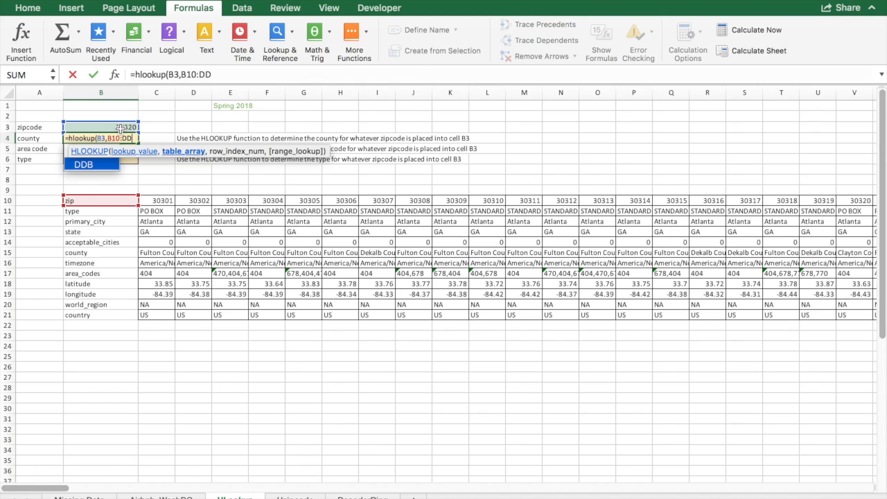
type("15")
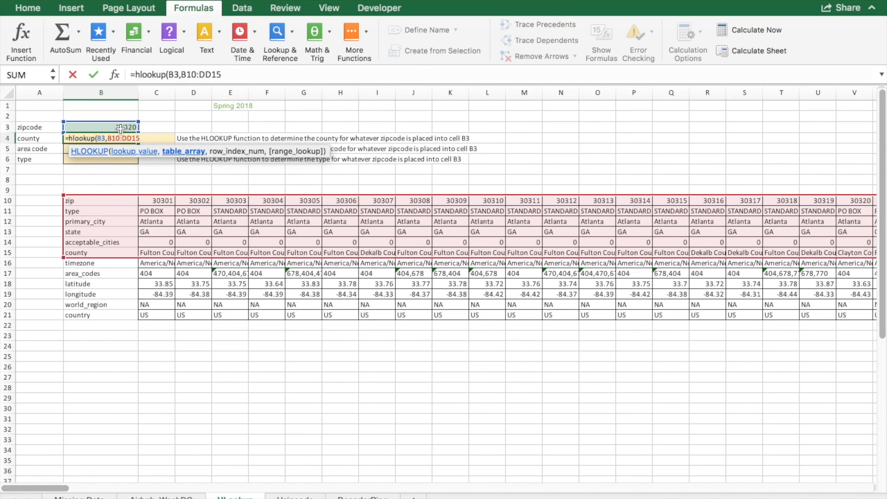
type(",")
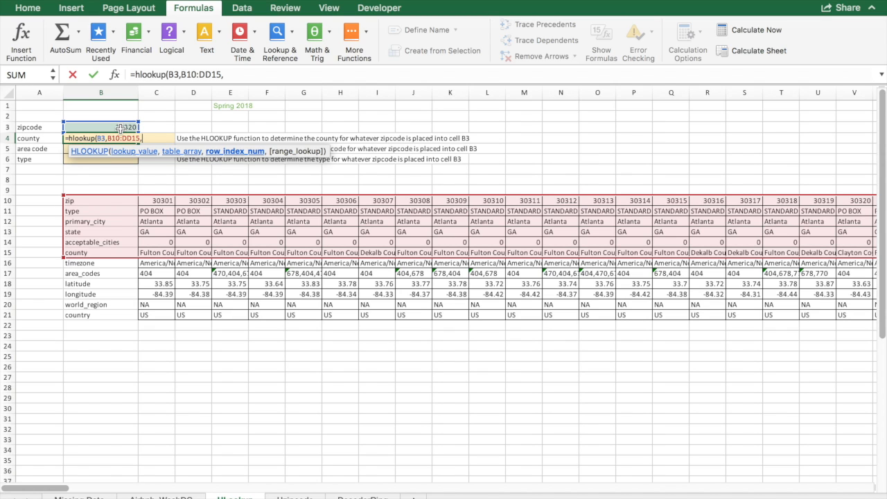
type("6,")
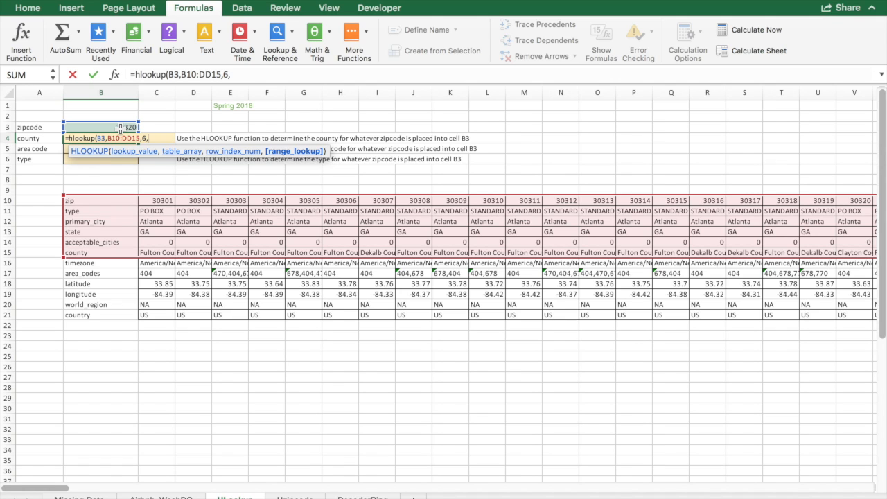
type("FALSE")
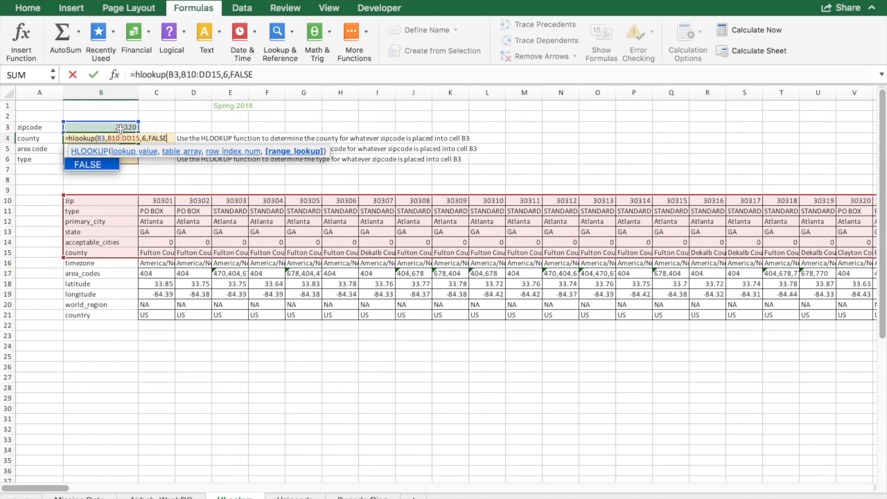
type(")")
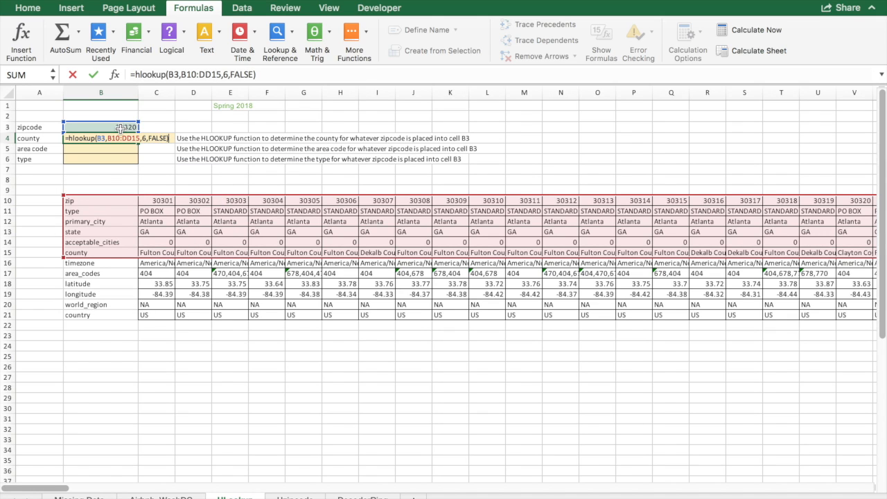
key("Return")
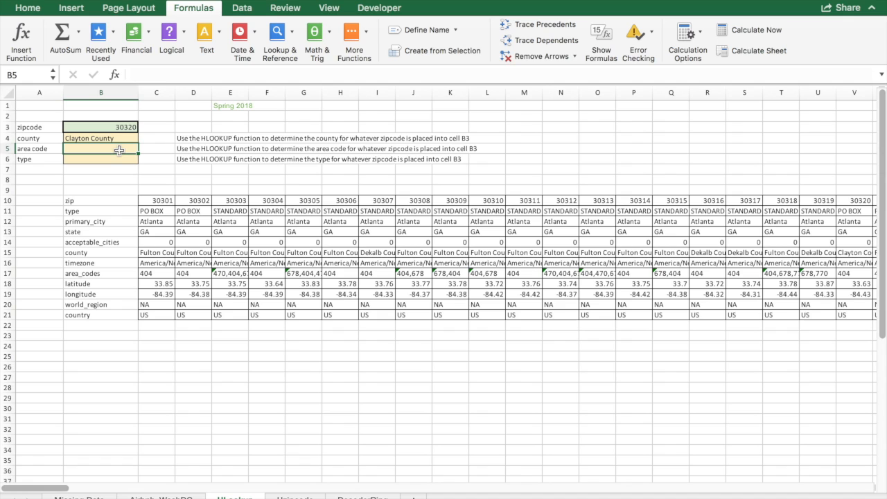
- Enter =HLOOKUP(B3,B10:DD17,8,FALSE) in cell B5 to return the area code for the zipcode in B3
type("=h")
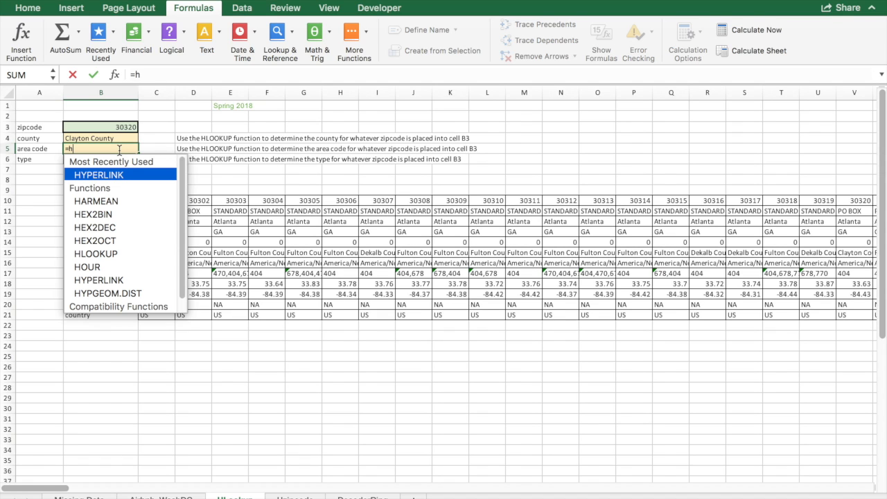
type("looku")
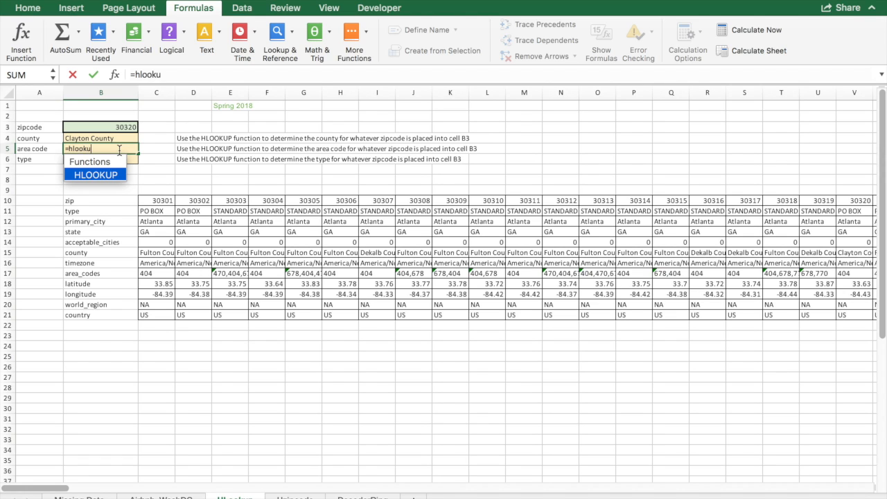
type("p(")
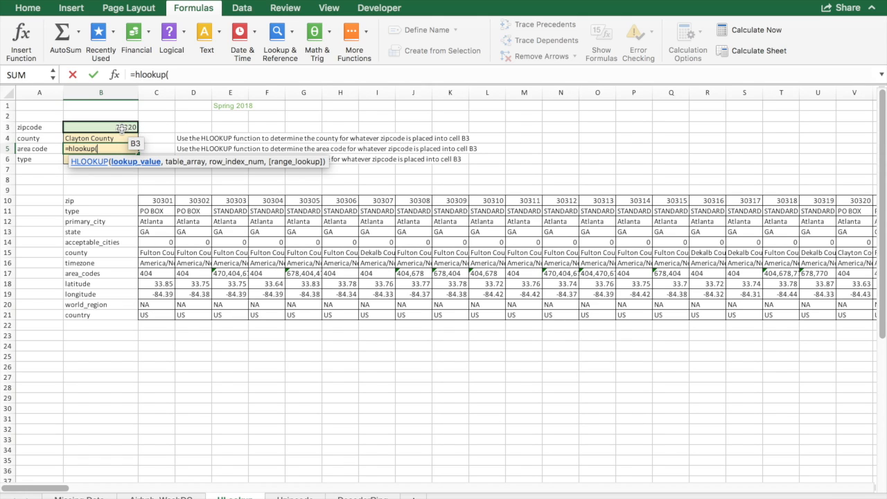
left_click(122, 128)
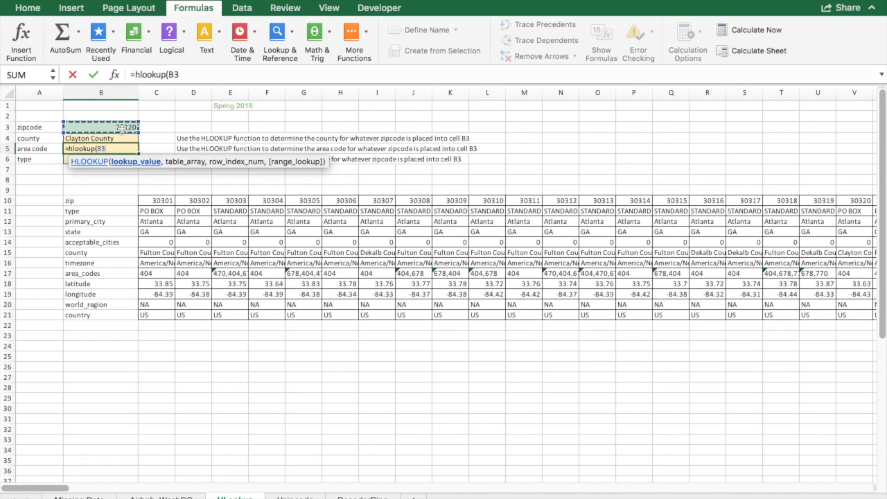
type(",")
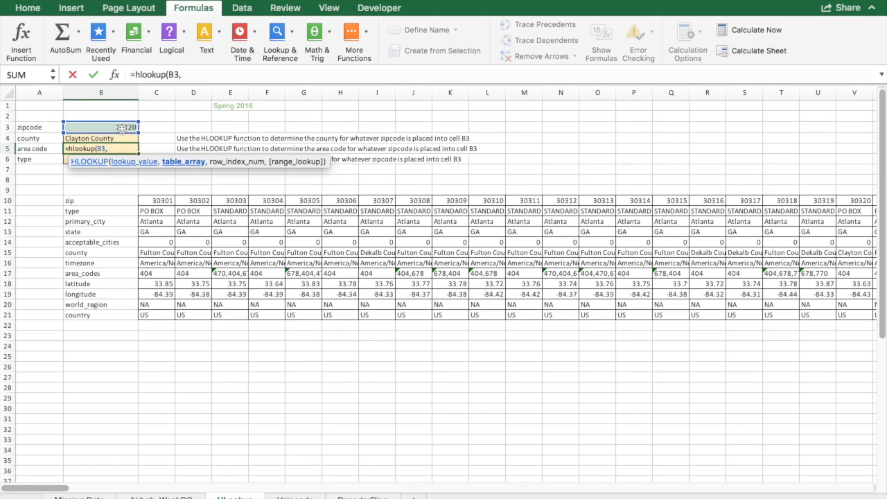
type("B")
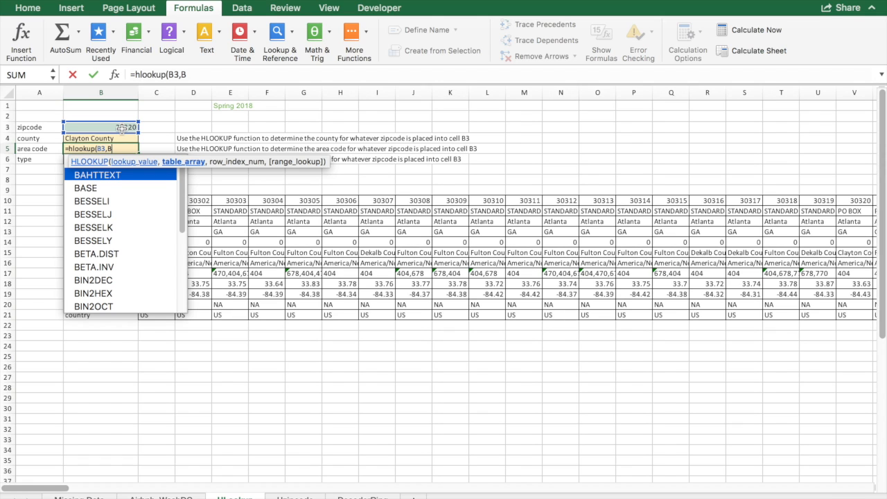
type("10:")
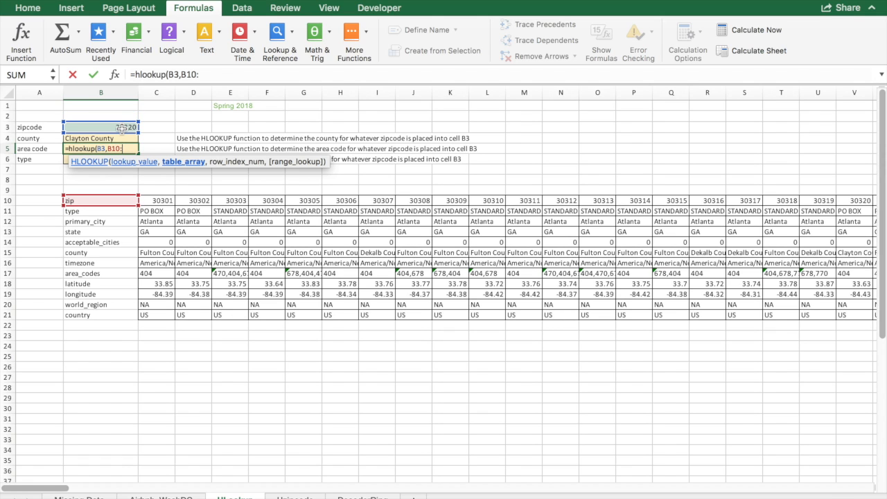
type("DD")
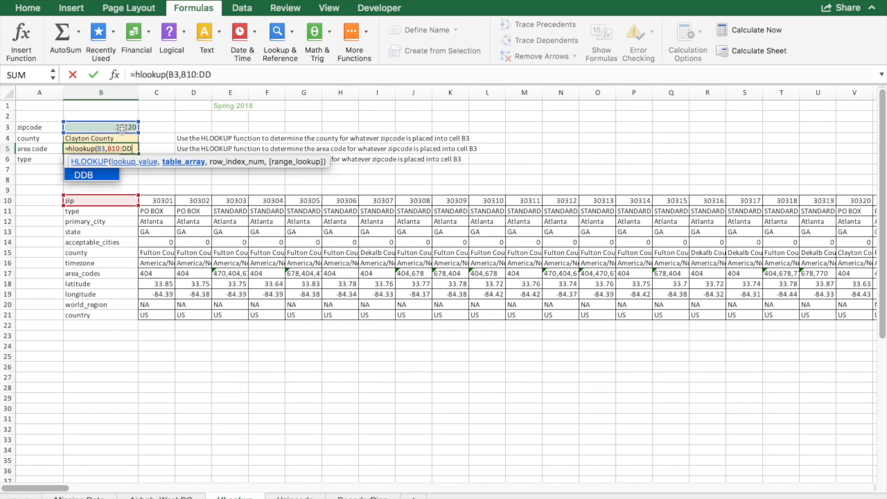
type("17")
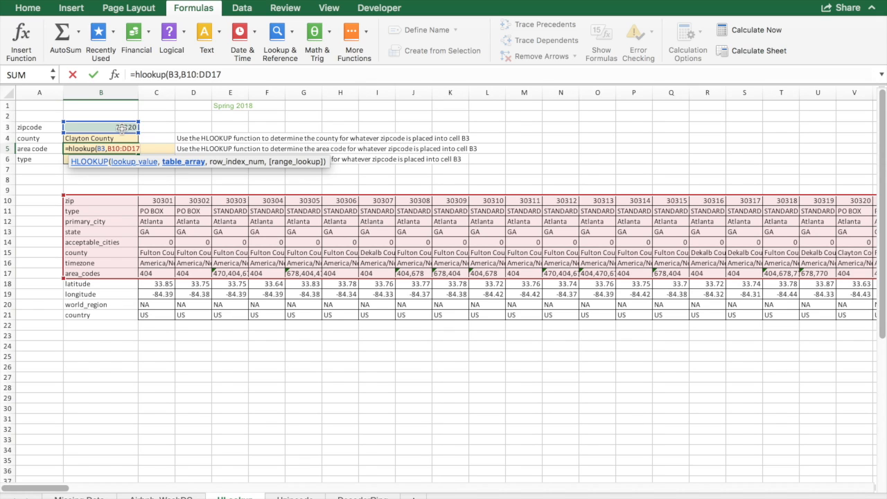
type(",")
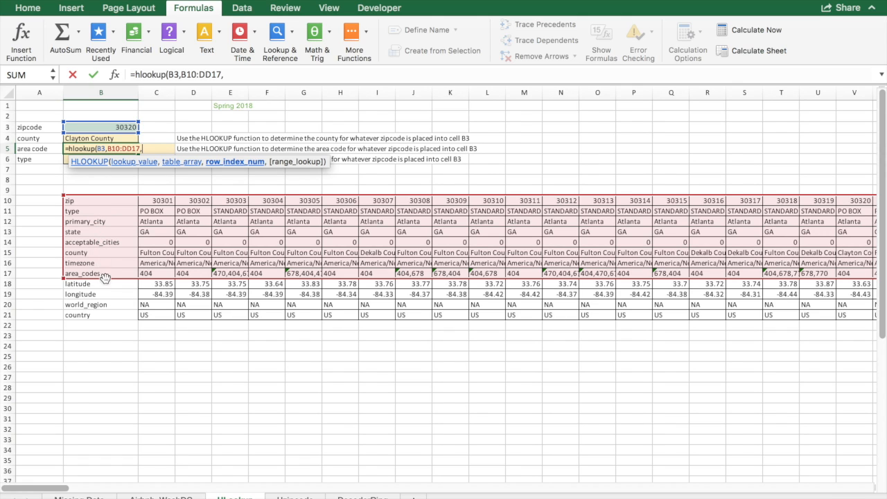
type("8,")
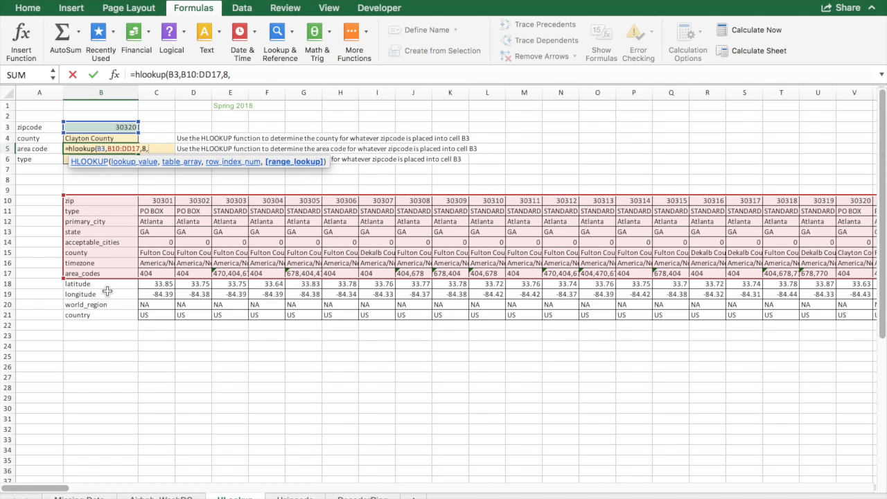
type("FA")
type("L")
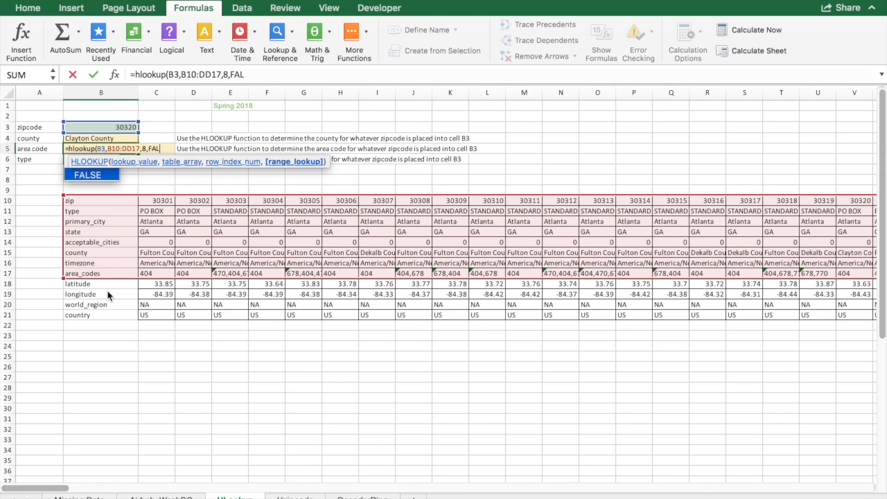
type("SE)")
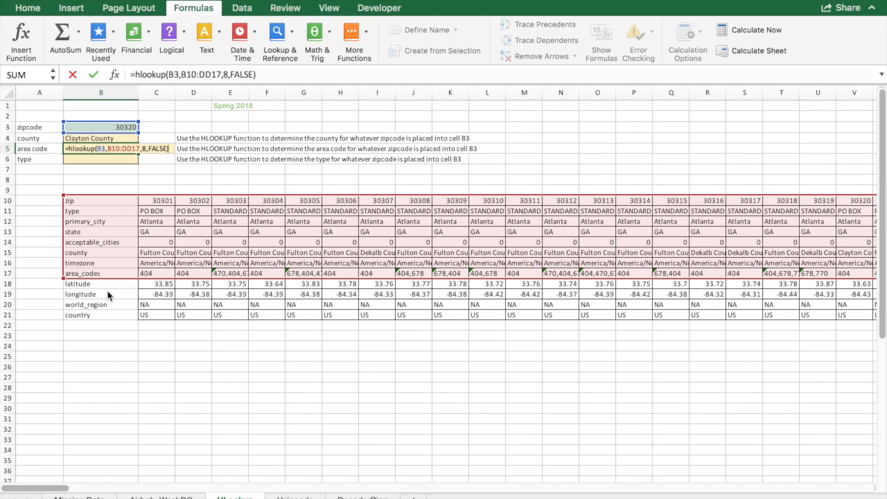
key("Return")
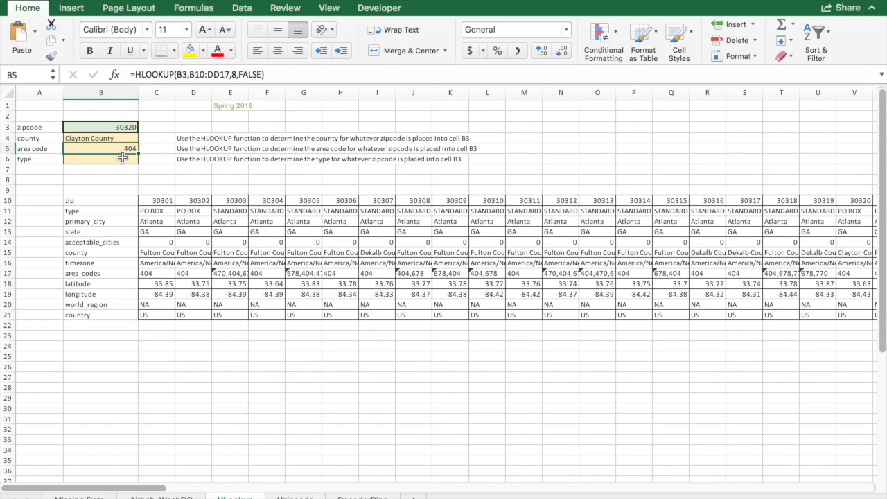
- Enter =HLOOKUP(B3,B10:DD11,2,FALSE) in cell B6 to return the type for the zipcode in B3
left_click(122, 158)
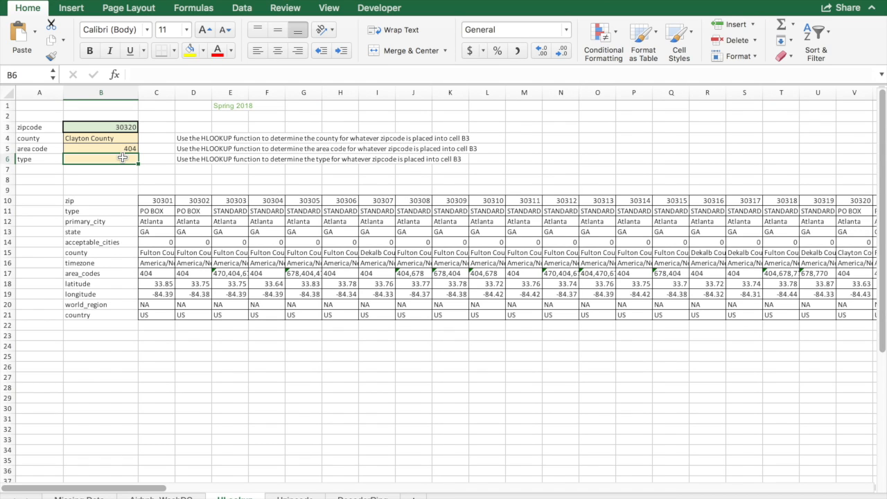
type("=H")
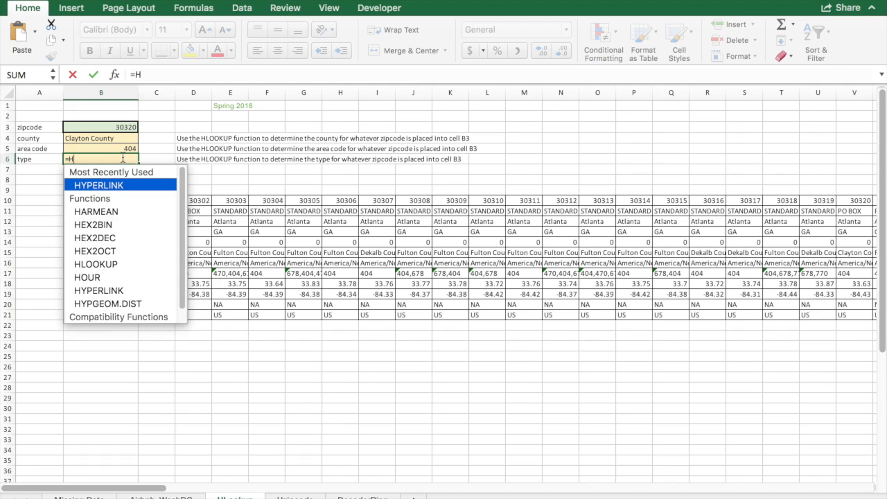
type("LOOKUP(")
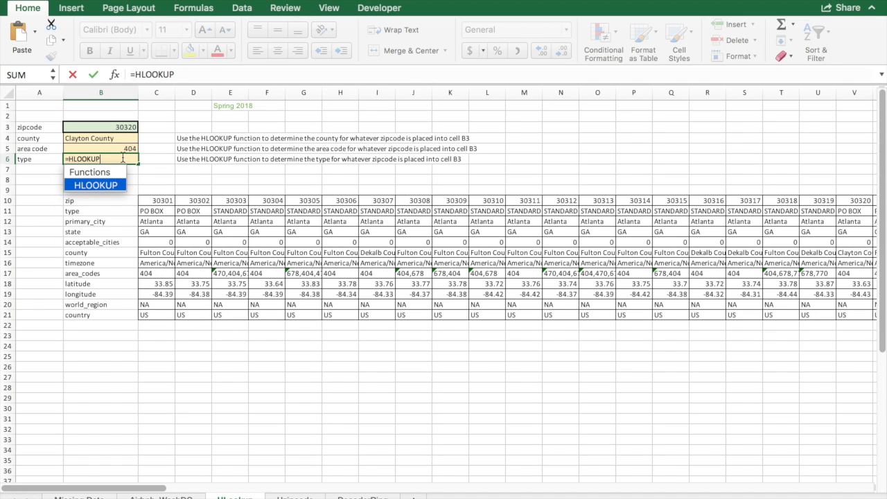
left_click(124, 128)
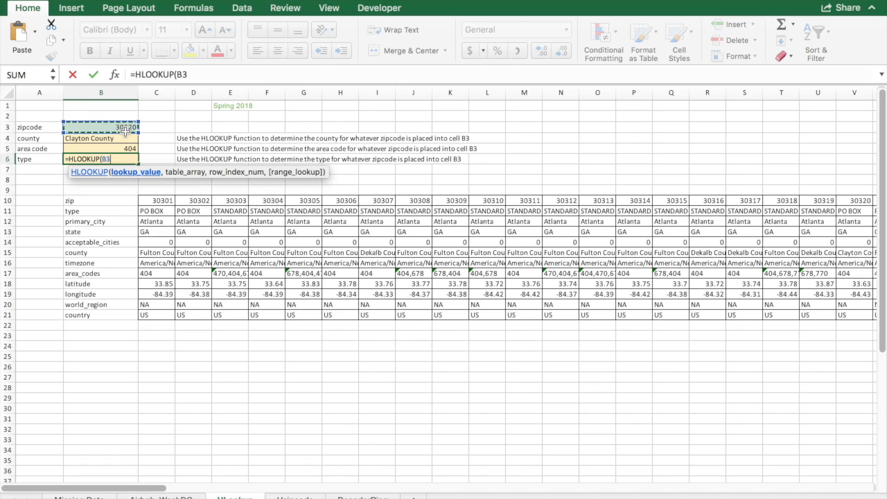
type(",")
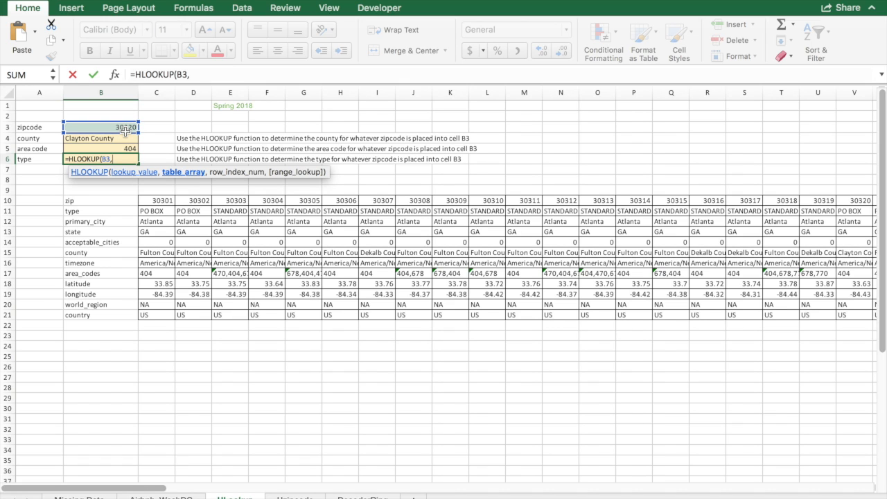
type("B10")
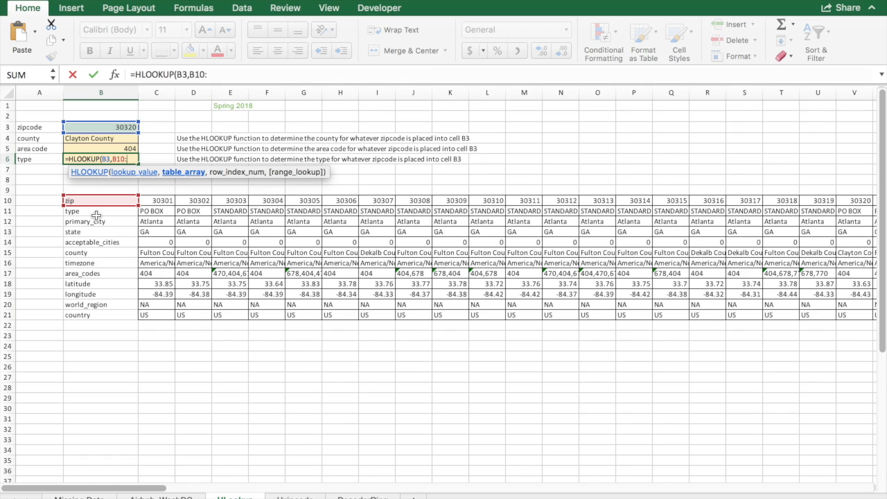
type(":DD")
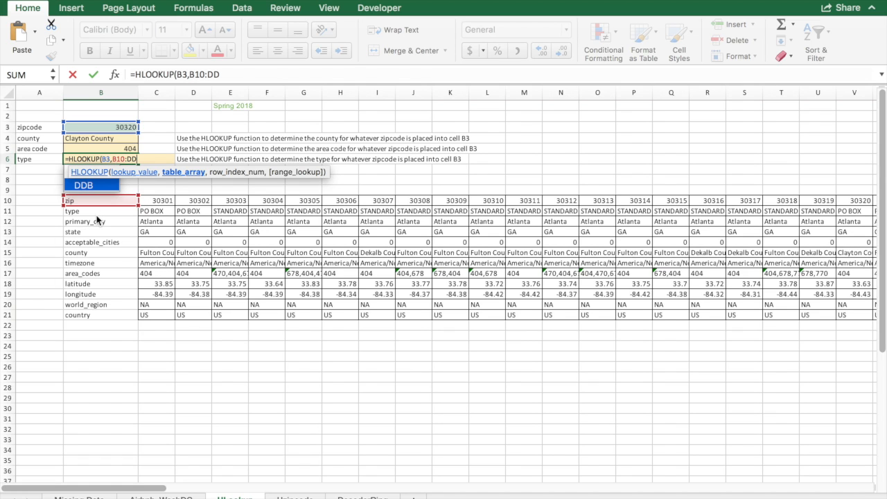
type("11")
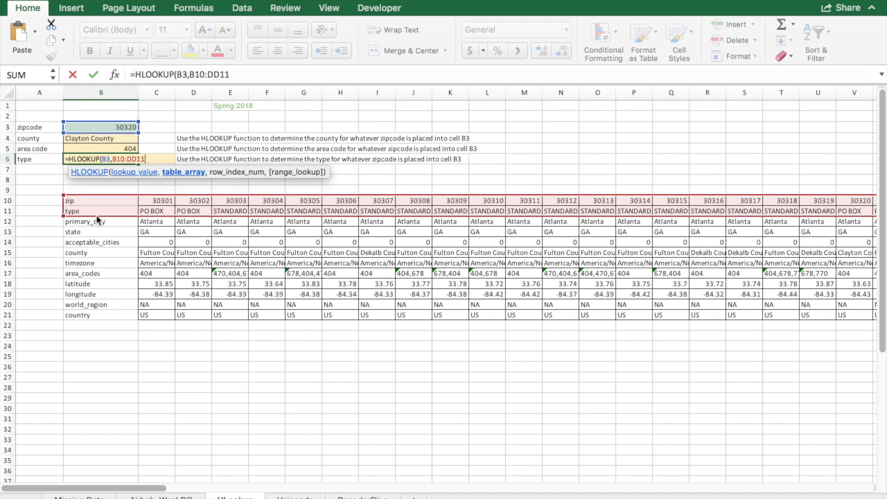
type(",")
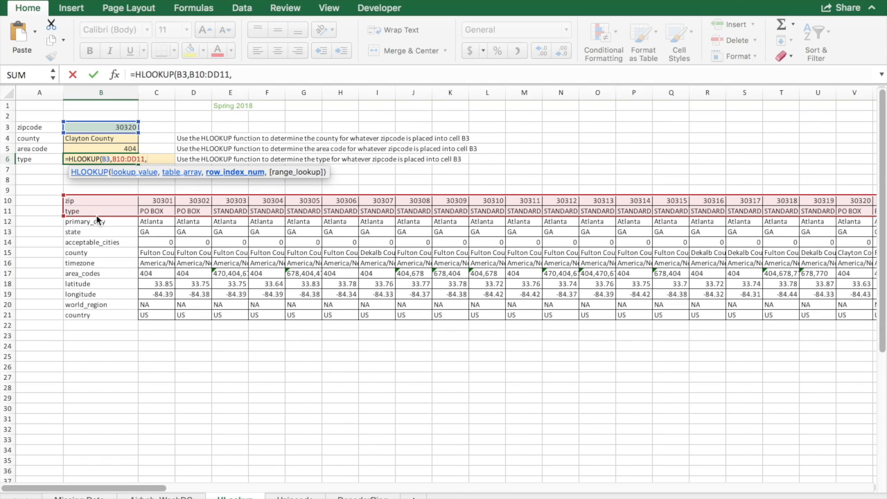
type("2,")
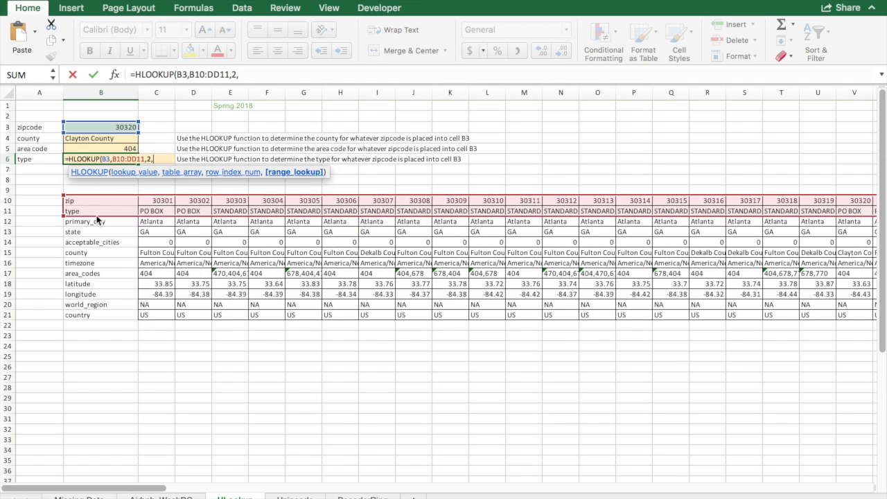
type("FALSE")
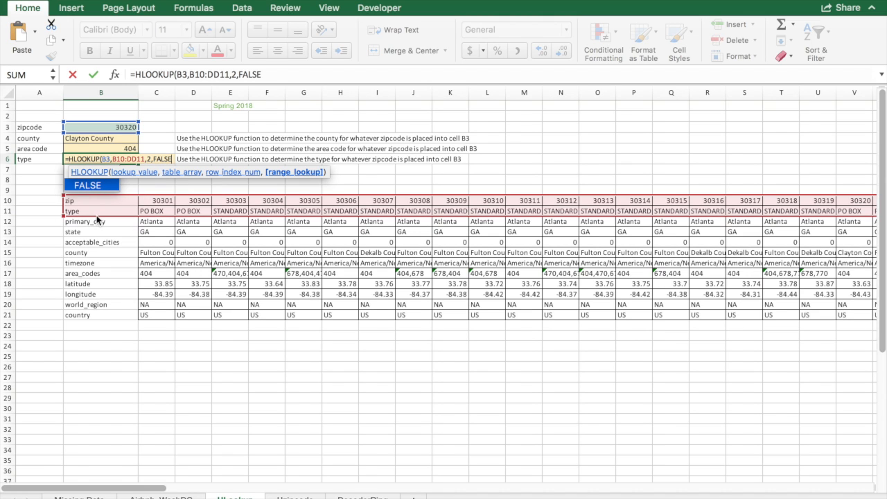
type(")")
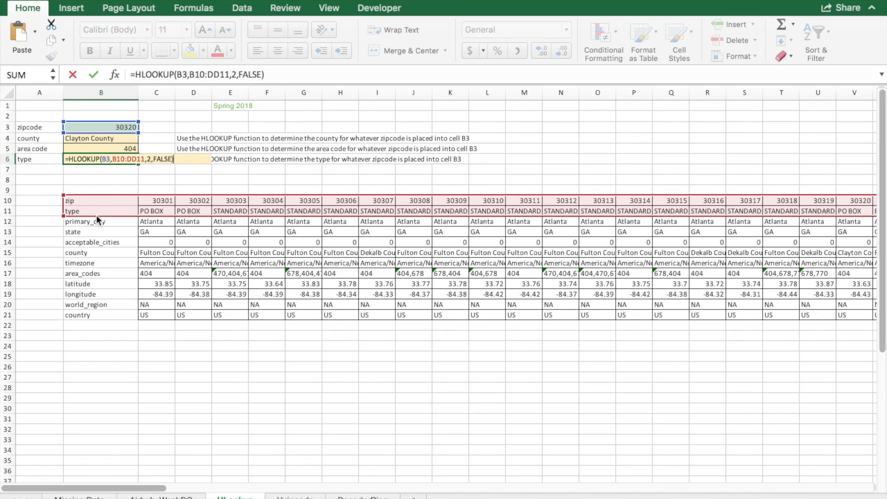
key("Return")
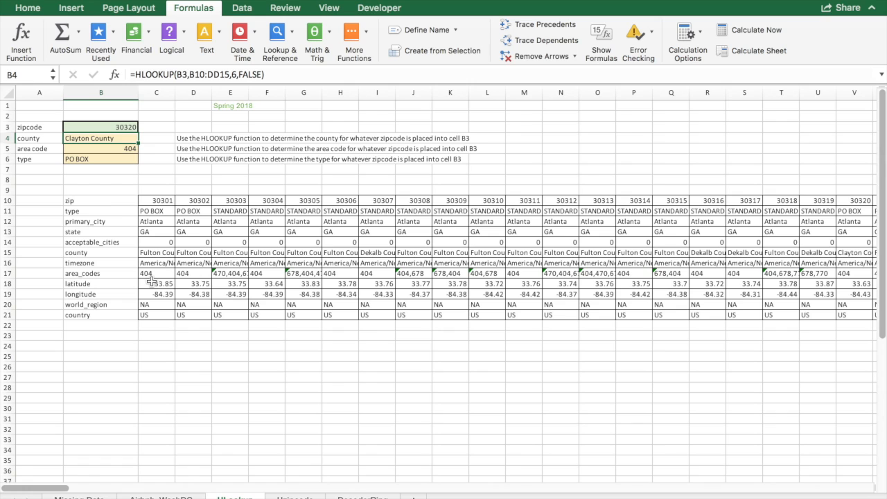
- Change the zipcode in cell B3 to 30324 and check the area code and type lookups in B5 and B6
double_click(123, 127)
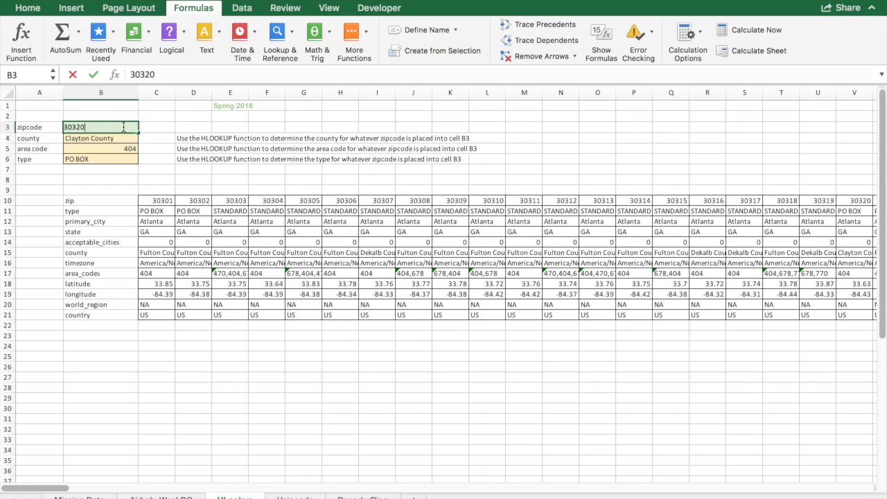
key("BackSpace")
key("BackSpace")
key("BackSpace")
key("BackSpace")
key("BackSpace")
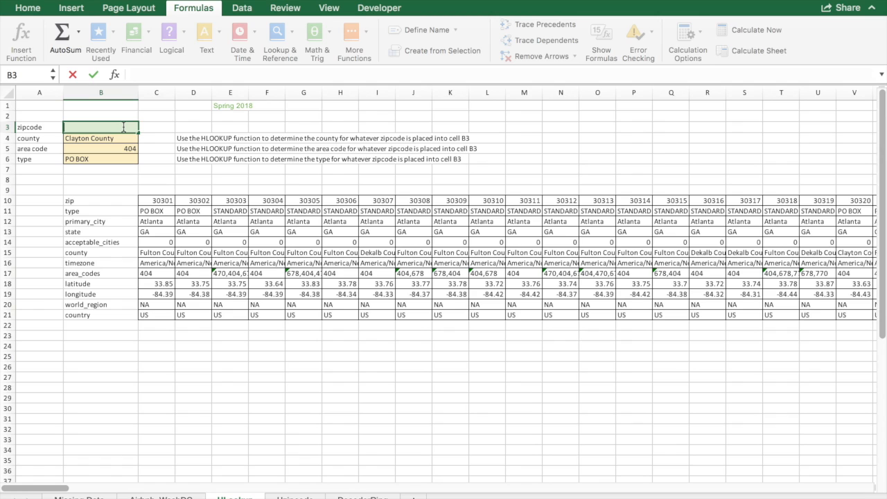
type("30")
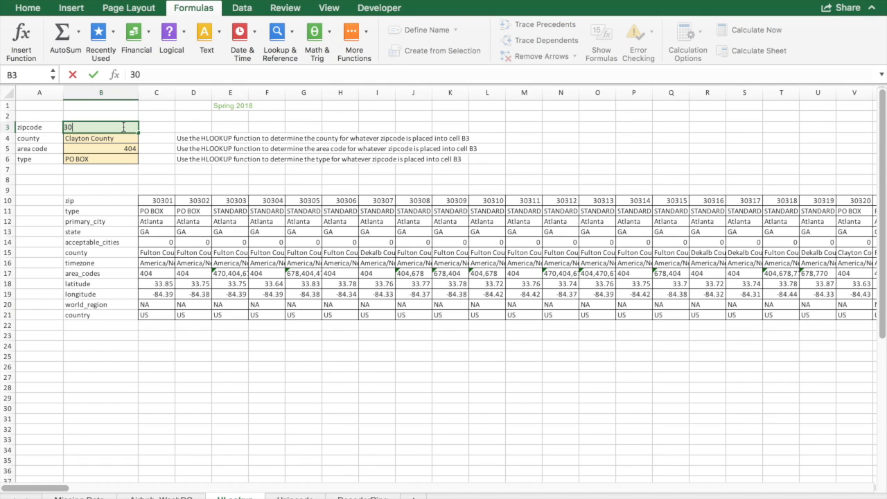
type("3")
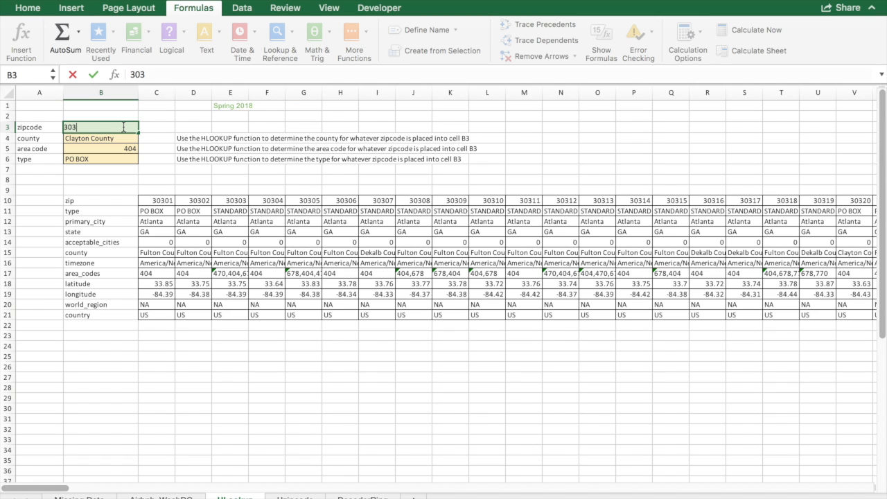
type("24")
key("Return")
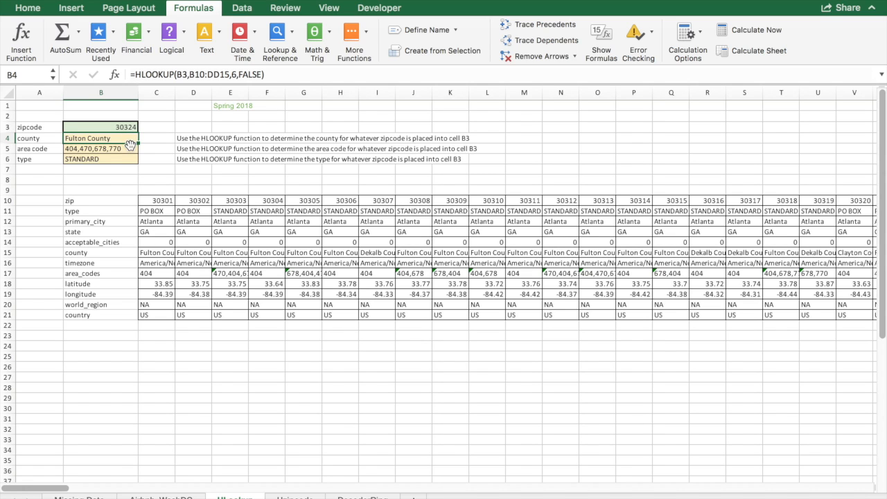
left_click(131, 151)
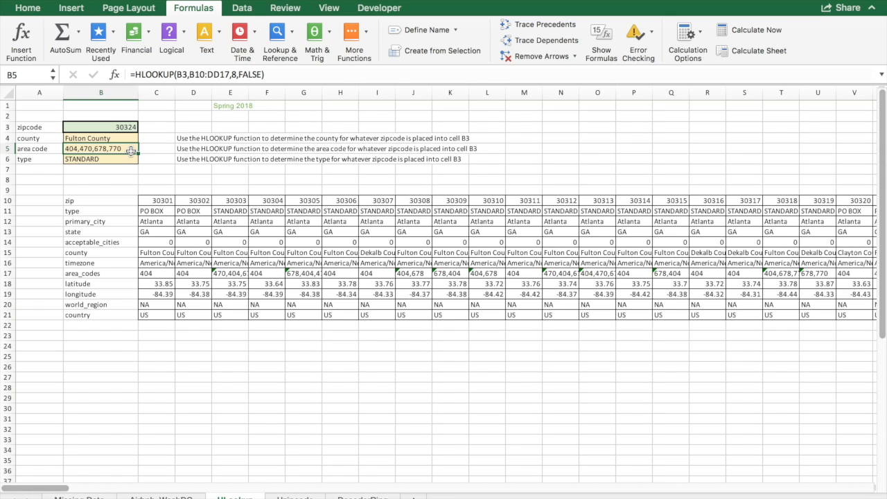
left_click(129, 161)
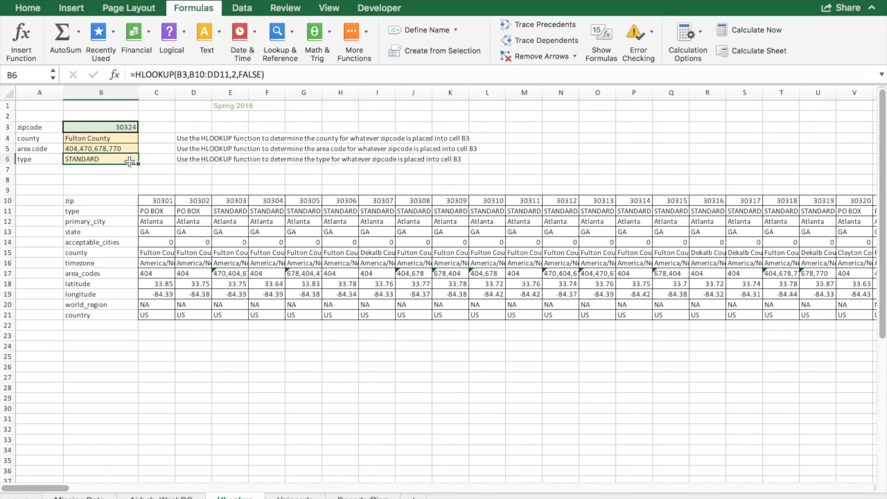